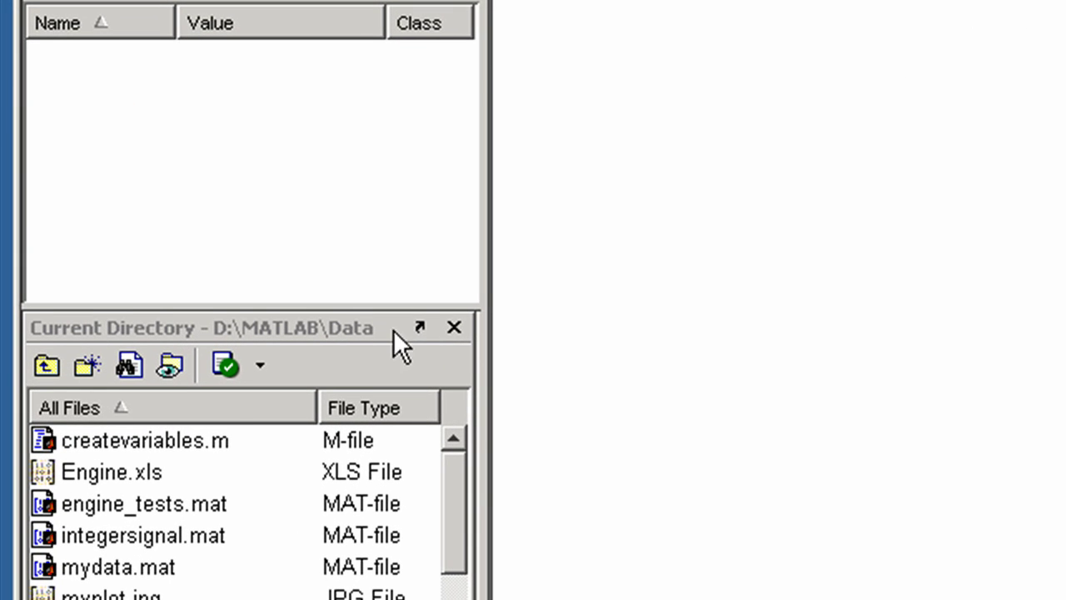
View Engine.xls in Excel, then close the workbook
right_click(123, 476)
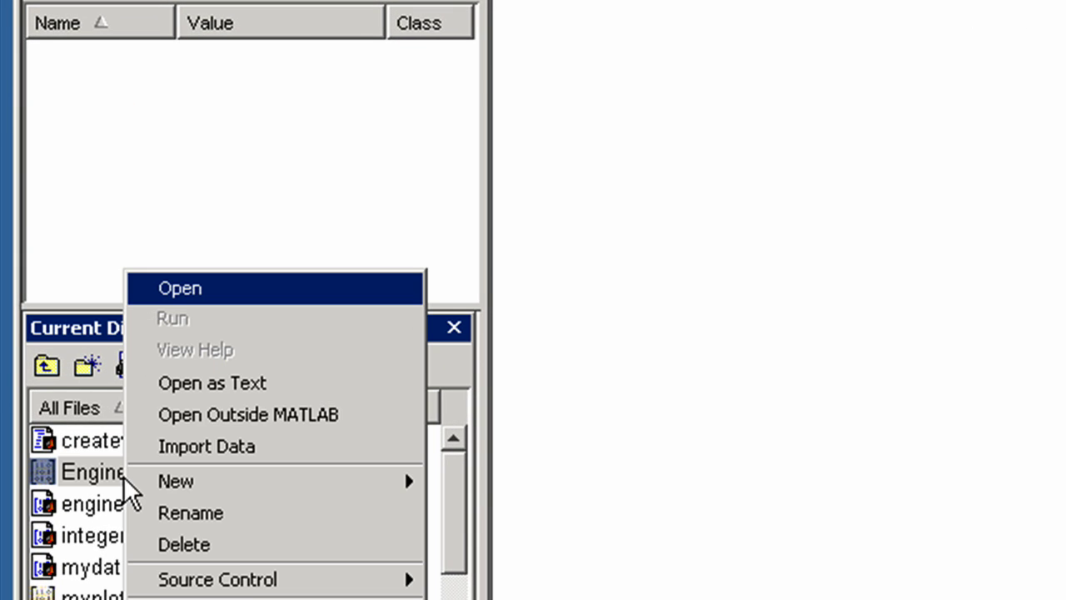
click(148, 411)
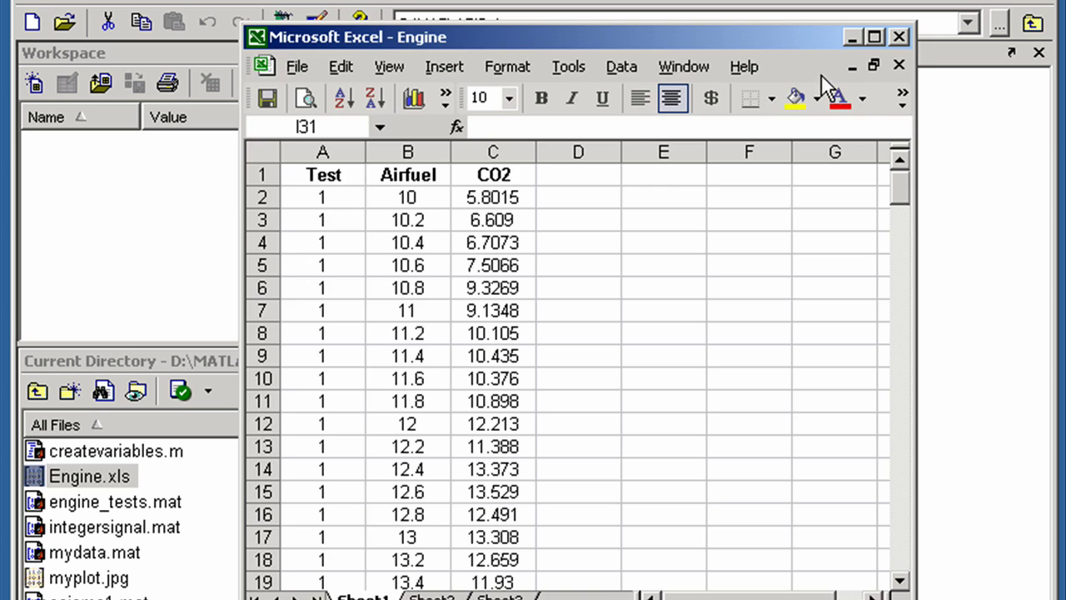
click(899, 37)
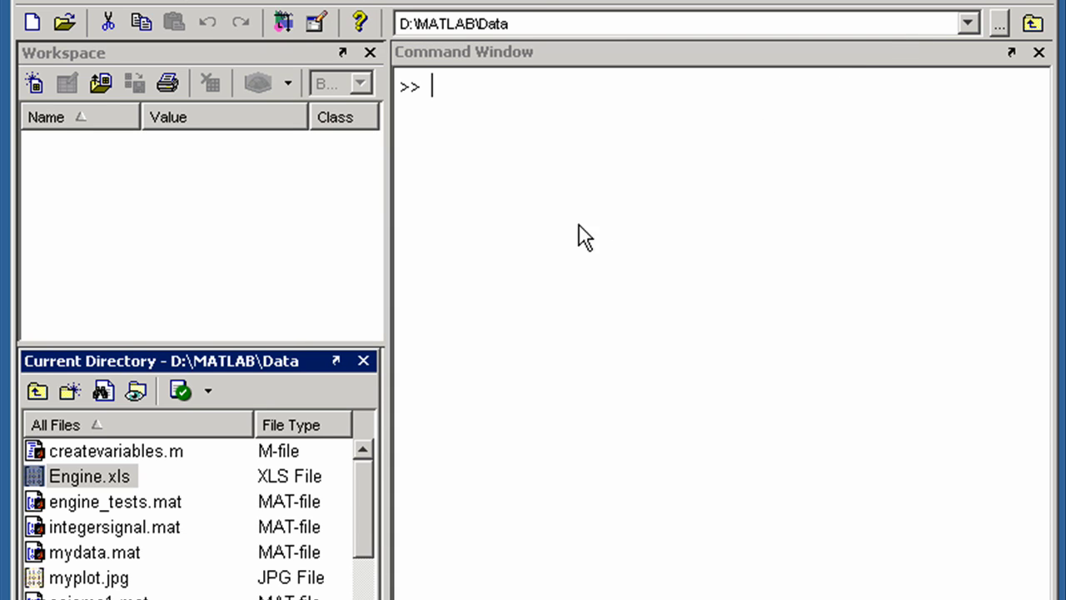
Import colheaders and data from Engine.xls, excluding textdata, and view both in the Array Editor
double_click(110, 481)
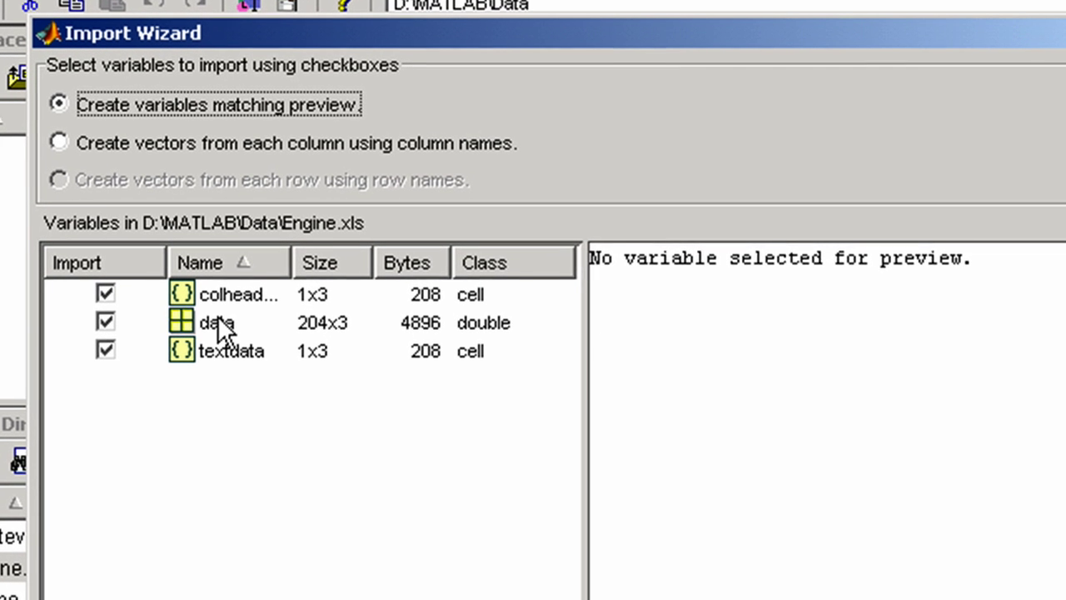
click(217, 323)
click(105, 350)
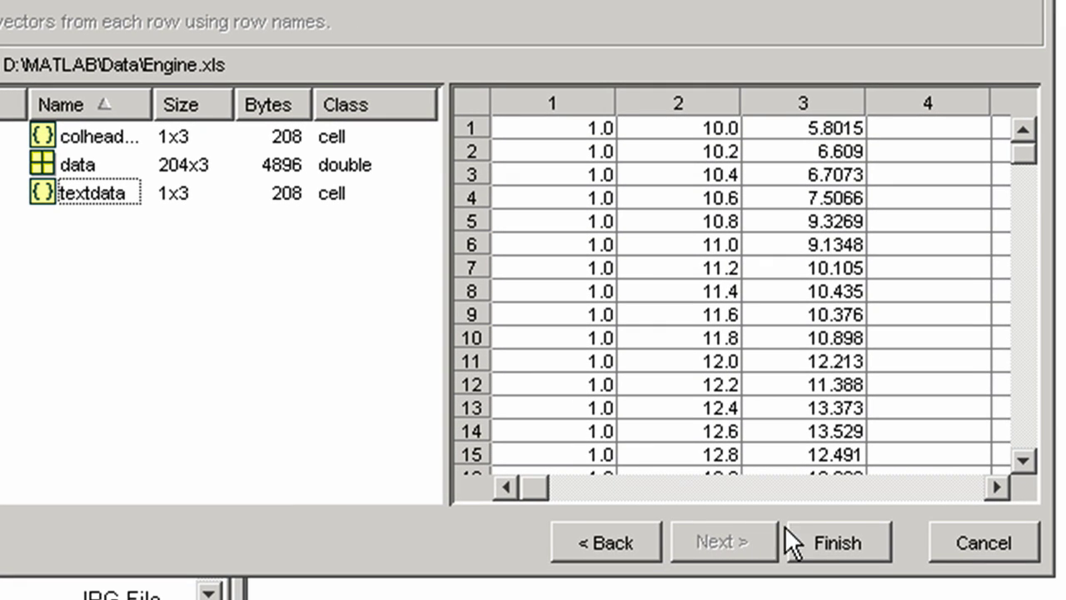
click(838, 546)
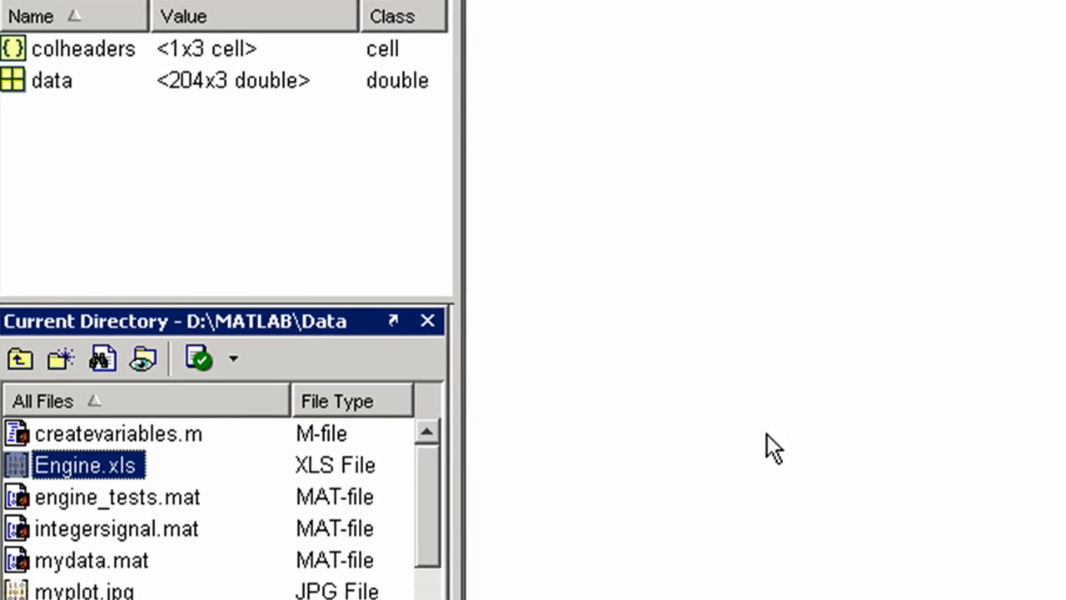
double_click(114, 51)
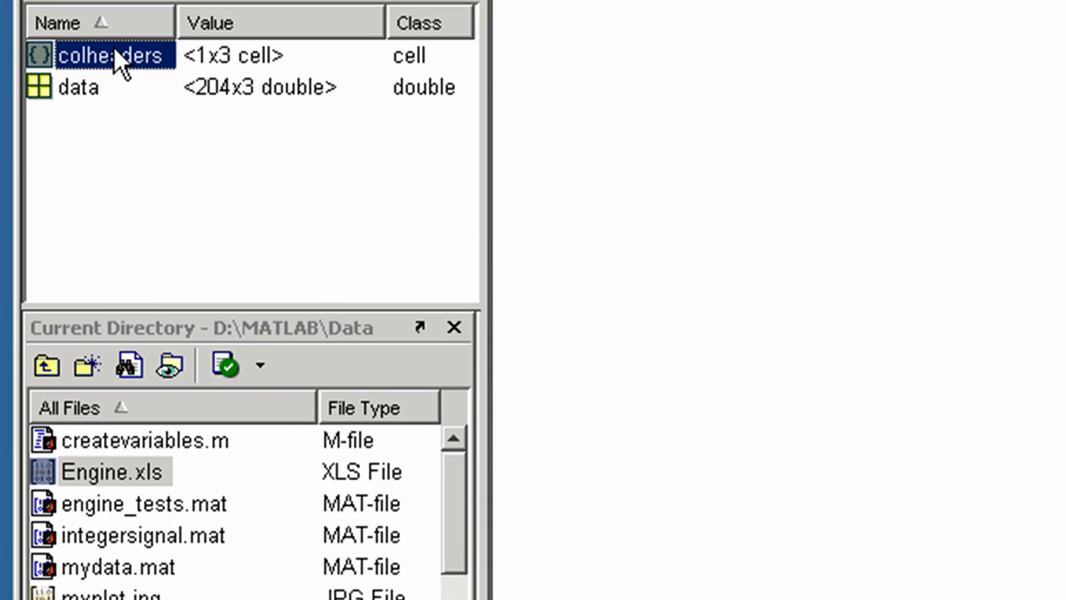
double_click(87, 90)
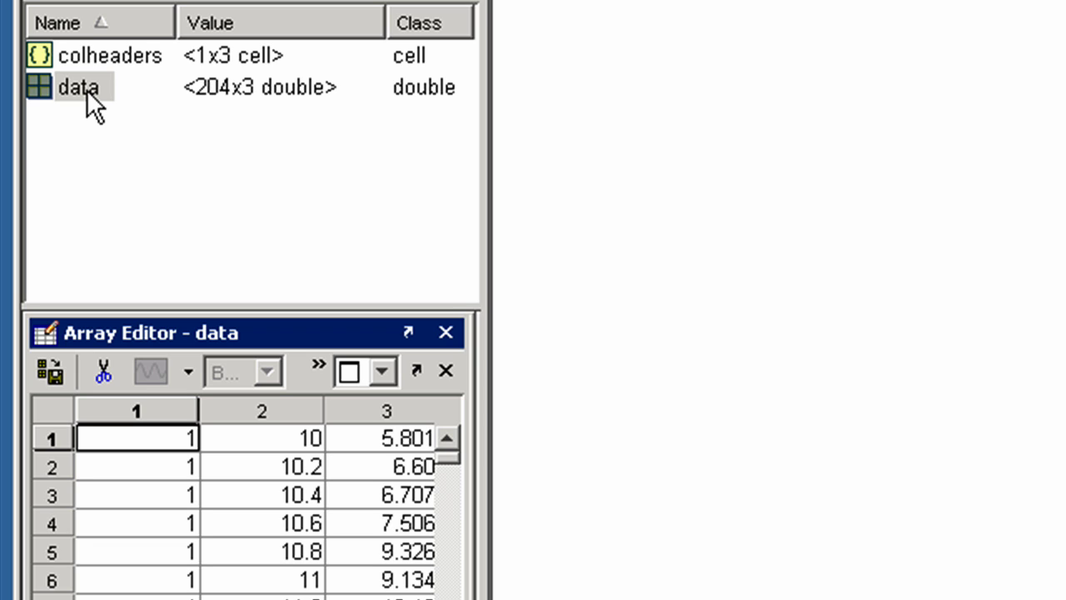
Plot rows 1–51 of column 3 of data as a line plot
click(390, 439)
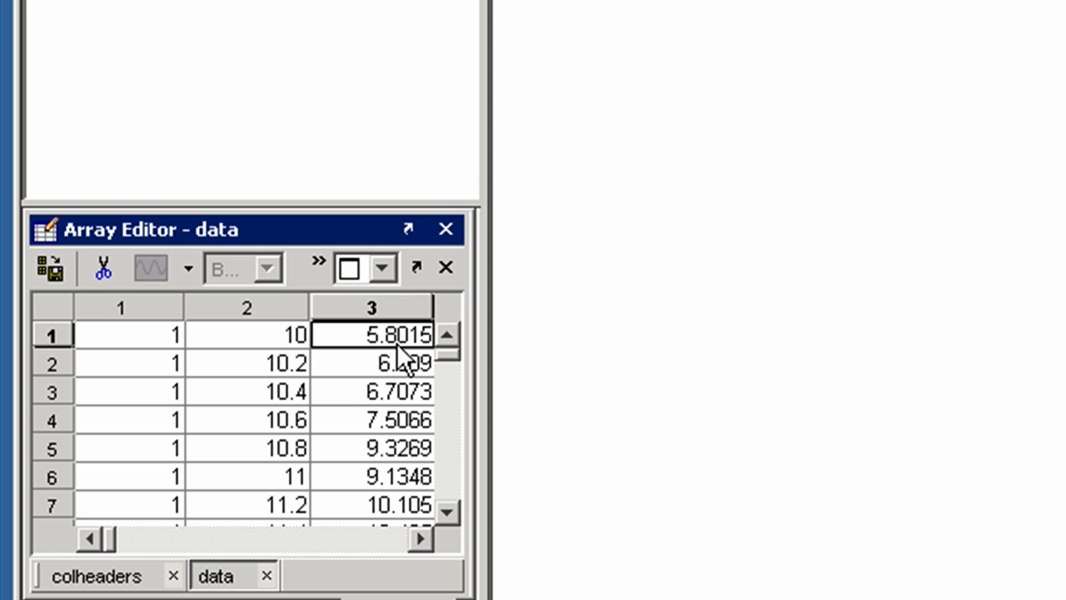
scroll(453, 422, down, 15)
shift+click(407, 426)
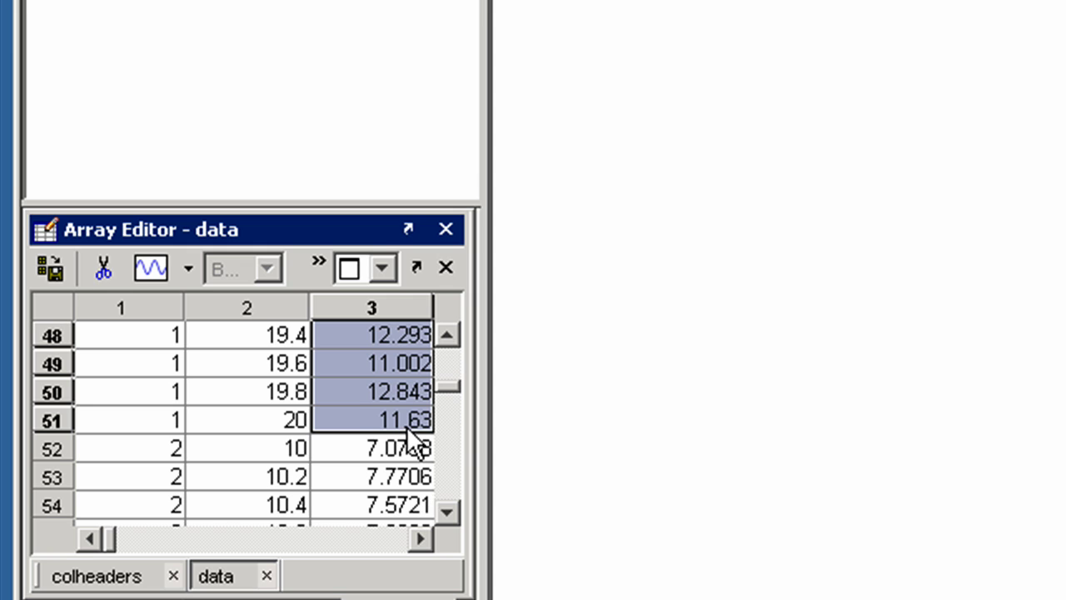
click(153, 269)
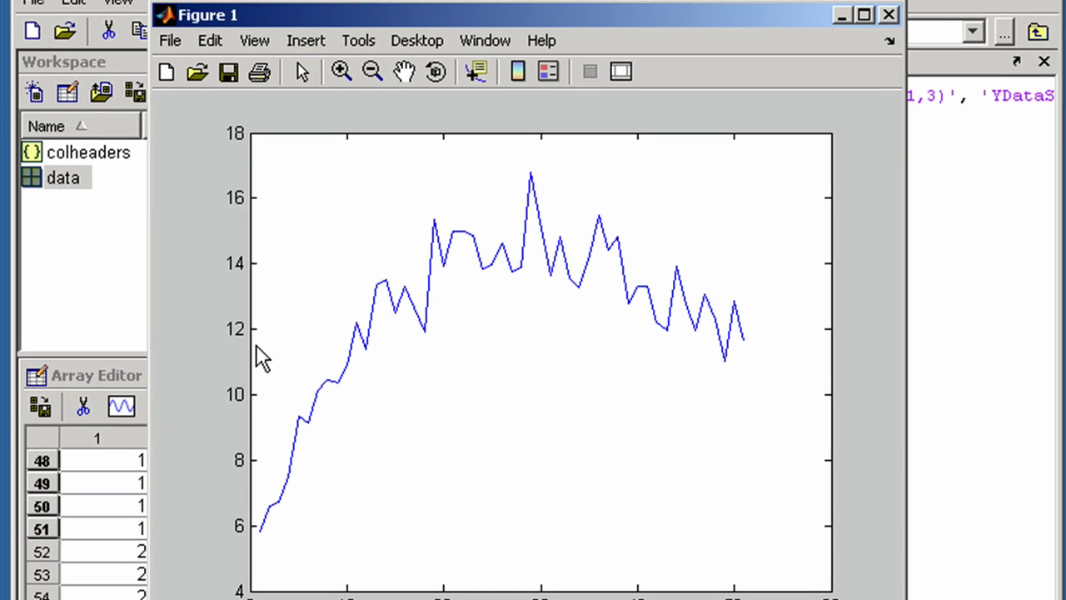
Close the plot figure and return to the Data folder's file listing
click(884, 20)
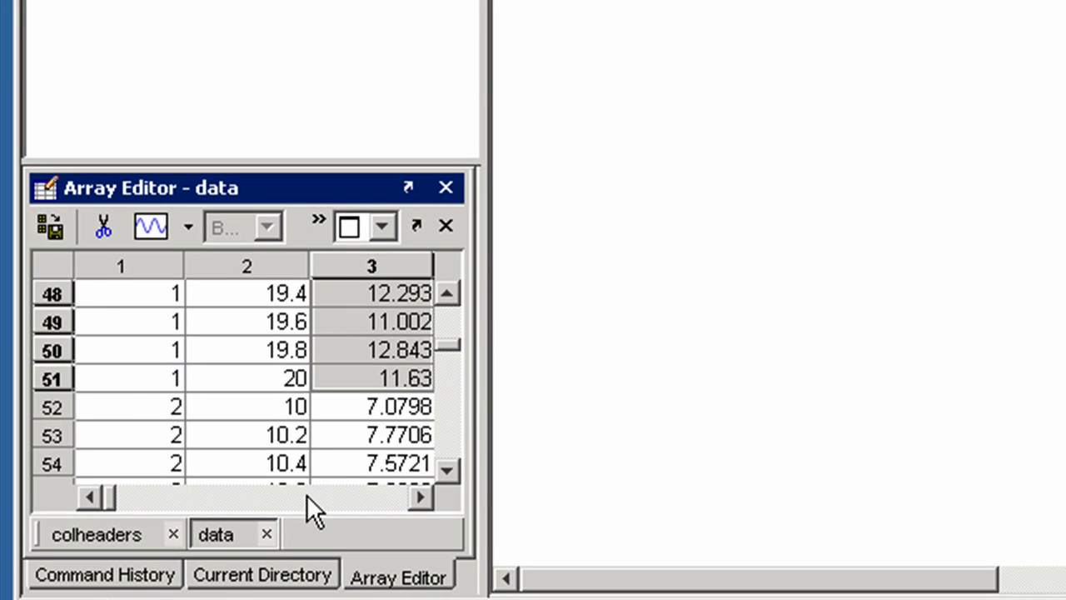
click(223, 583)
click(460, 470)
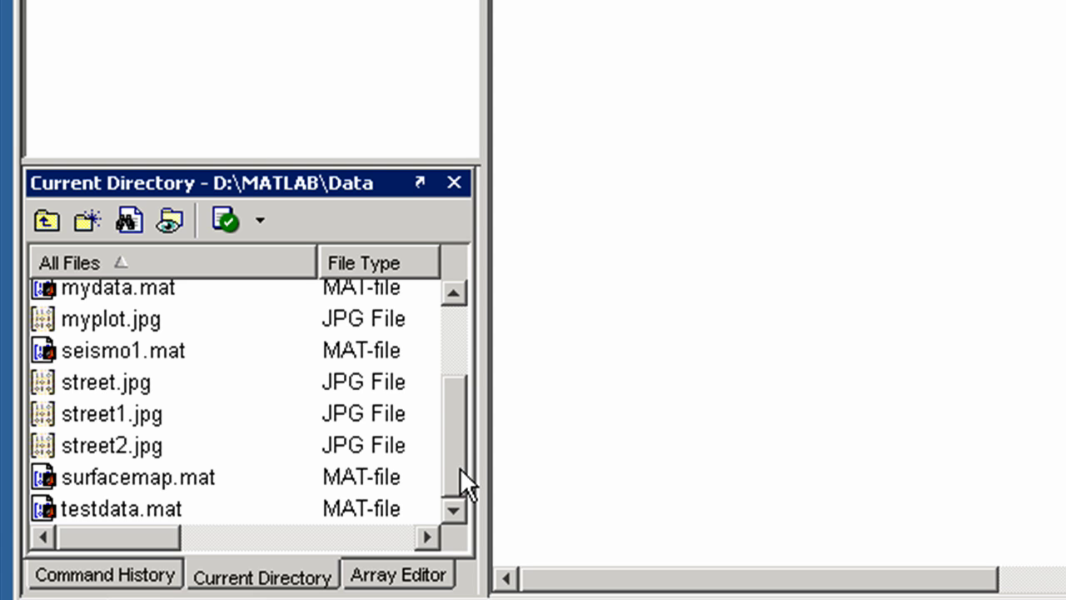
Import street2.jpg as street2, display it with imagesc, then close the figure
double_click(80, 449)
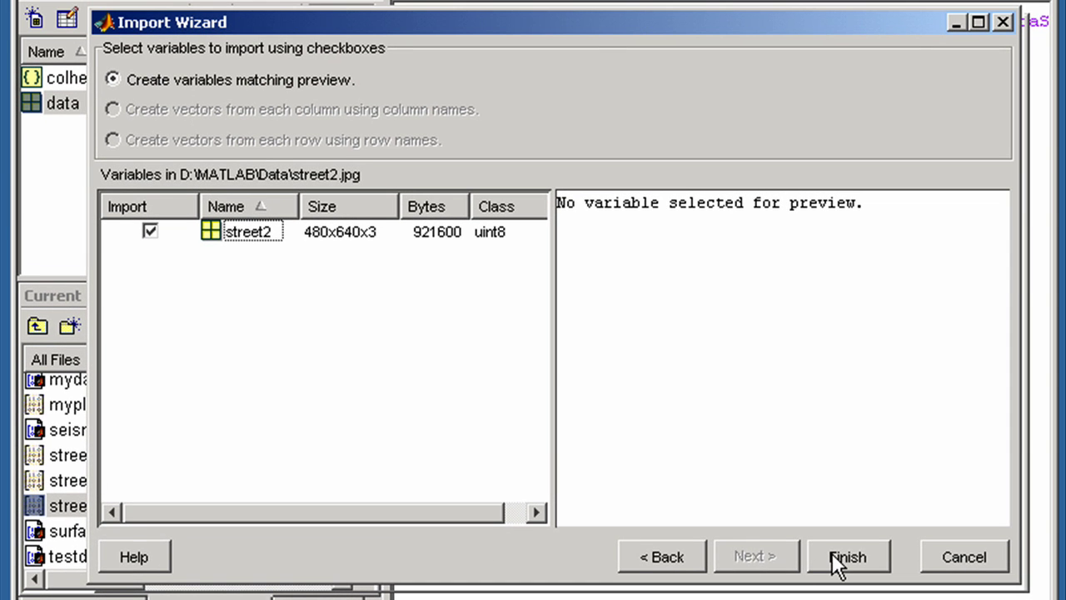
click(843, 556)
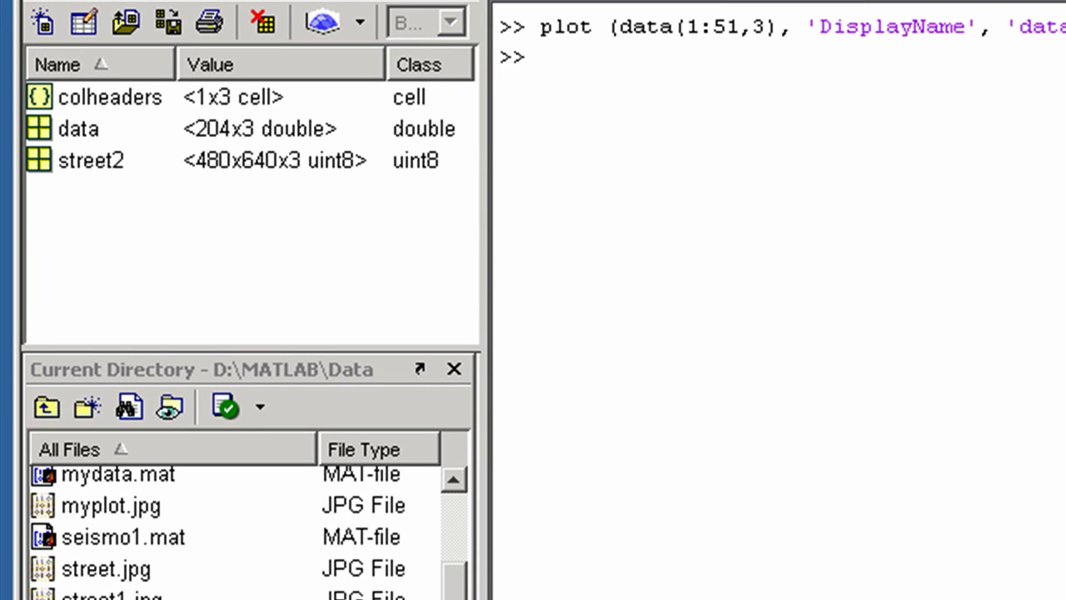
click(85, 159)
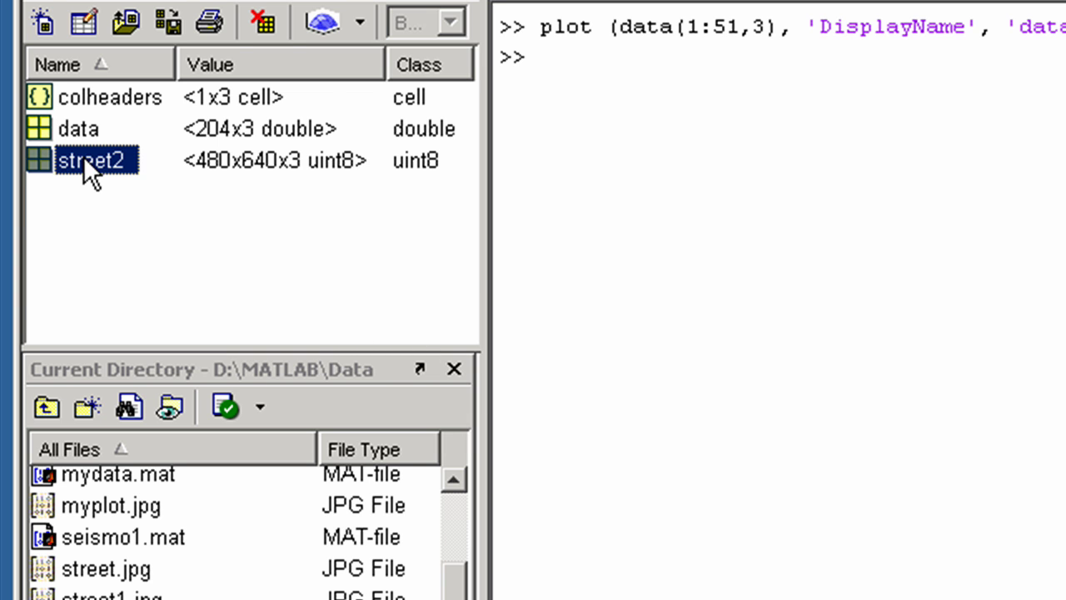
click(360, 30)
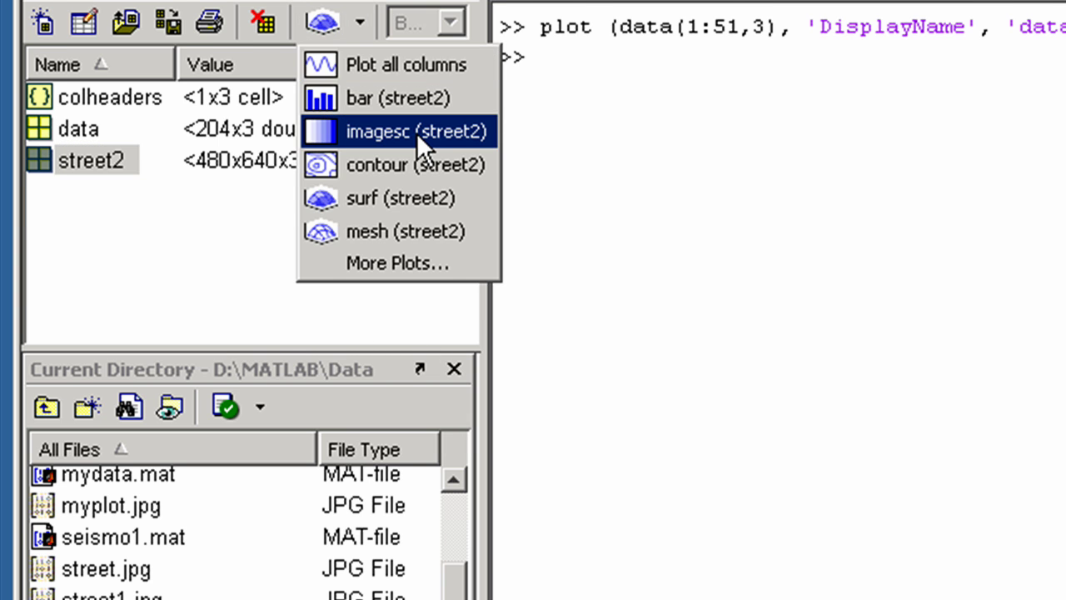
click(413, 132)
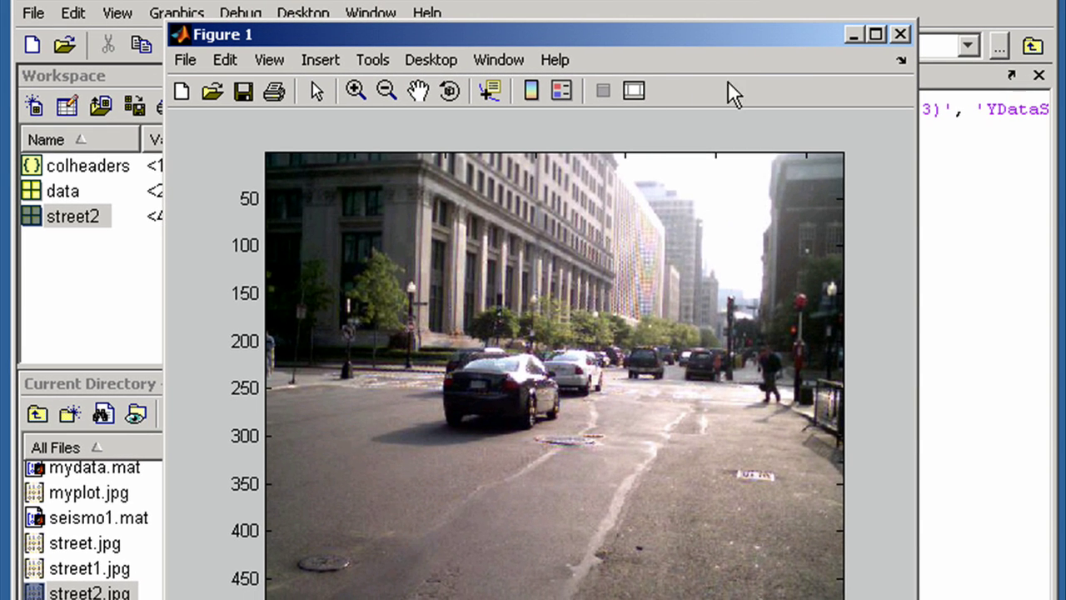
click(902, 33)
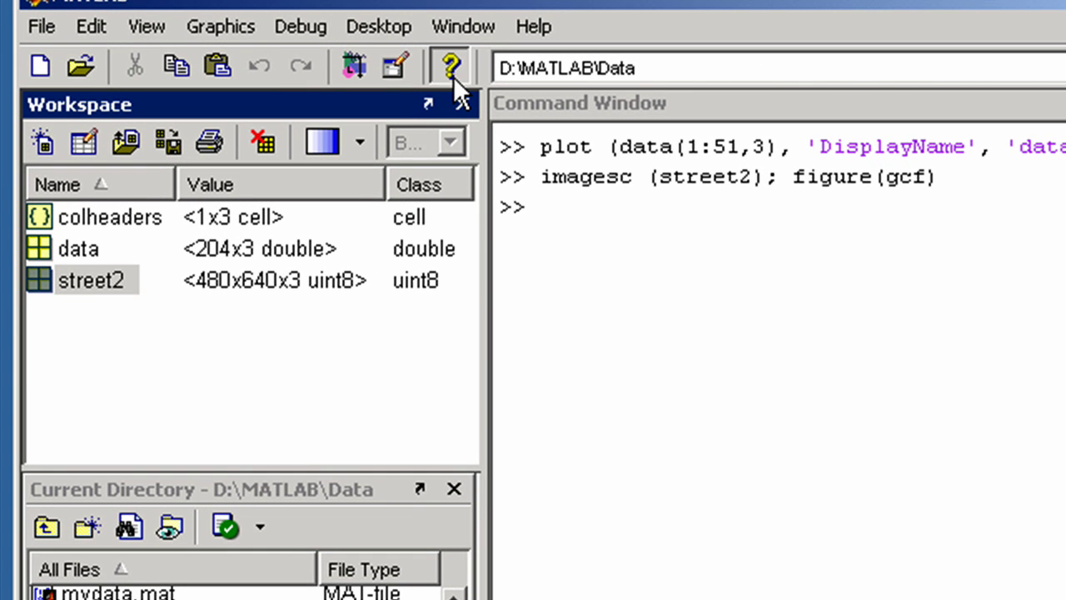
Open the File I/O page under MATLAB Functions -- Categorical List in the documentation
click(451, 68)
click(69, 214)
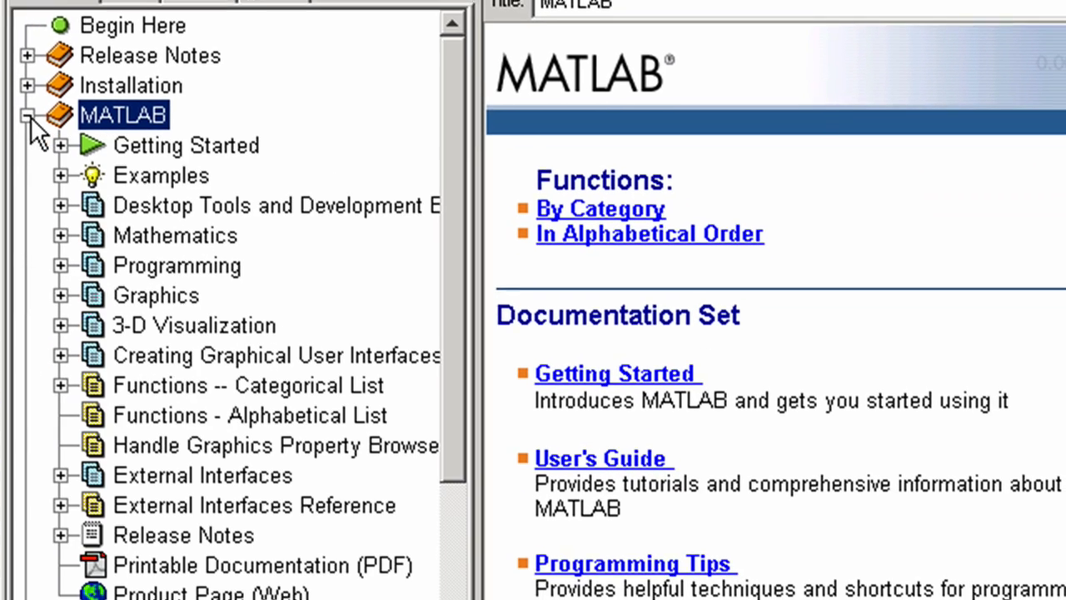
click(60, 386)
click(155, 263)
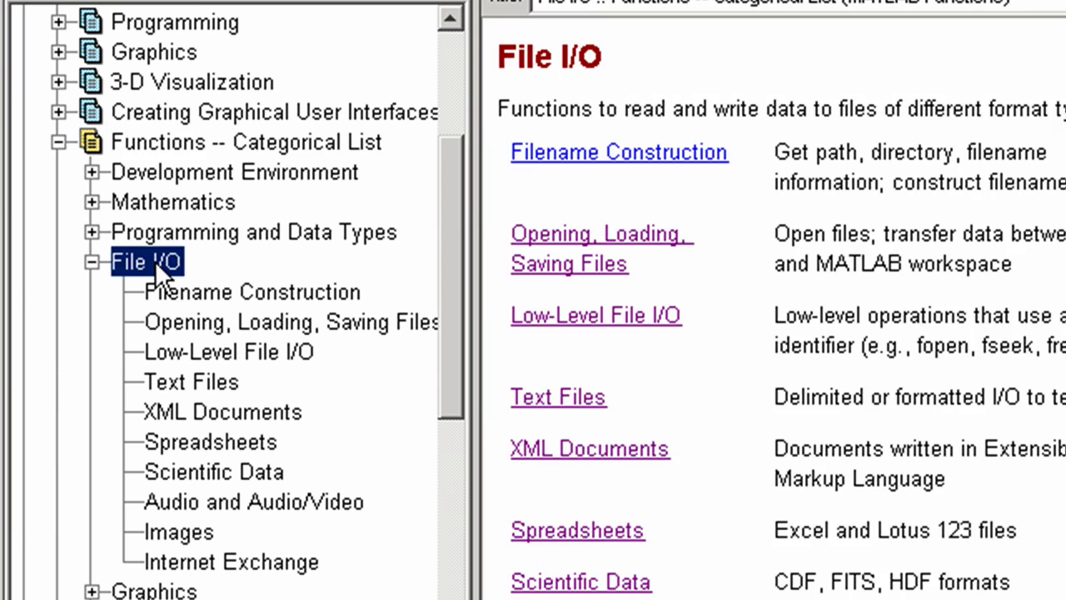
Browse the Text Files through Internet Exchange function references, then close Help
click(186, 381)
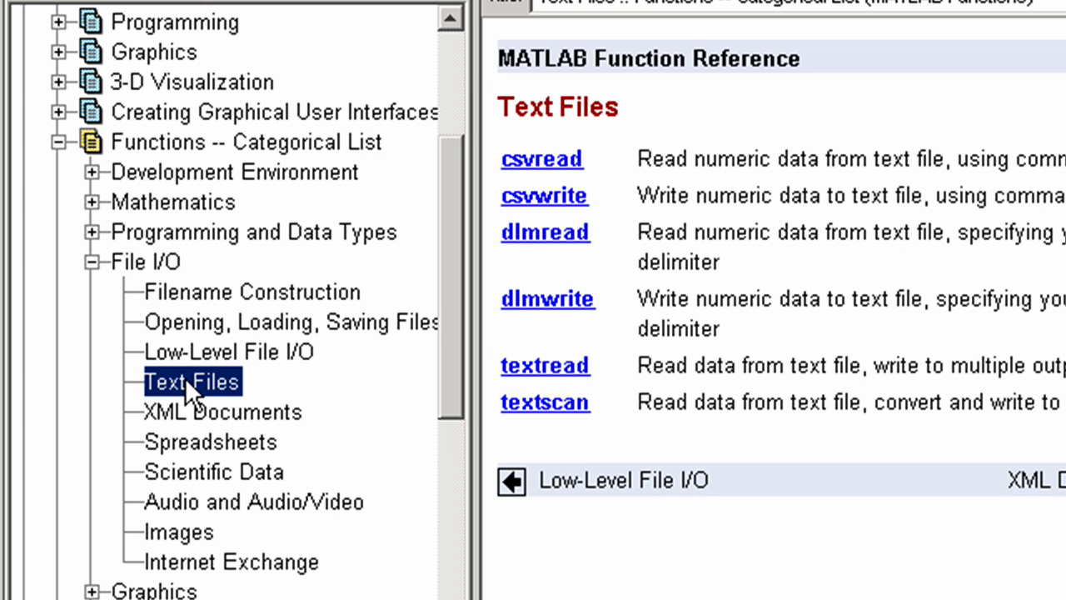
click(235, 416)
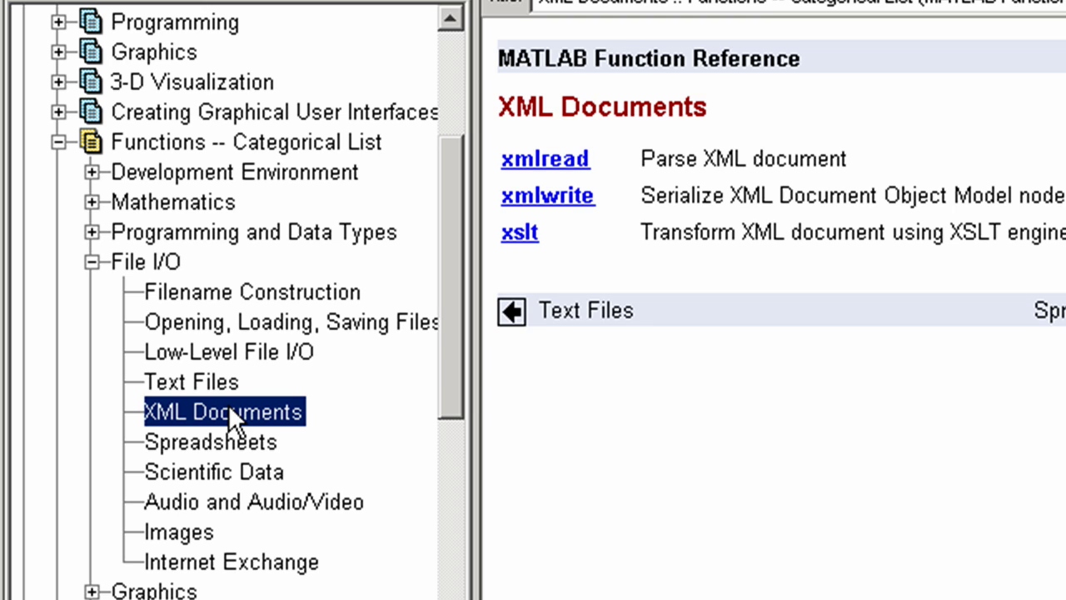
click(235, 475)
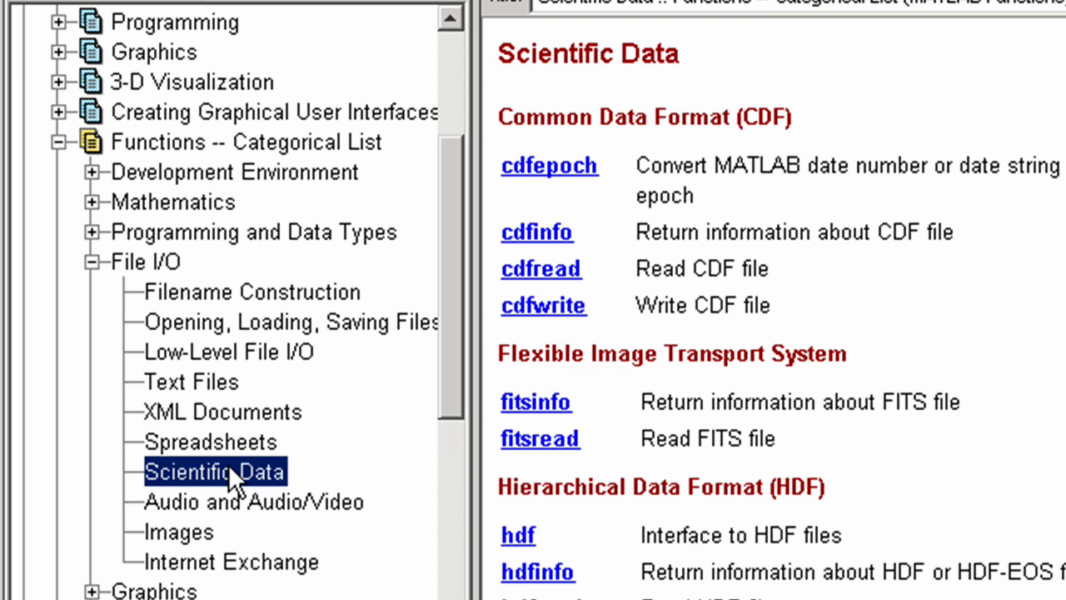
click(233, 501)
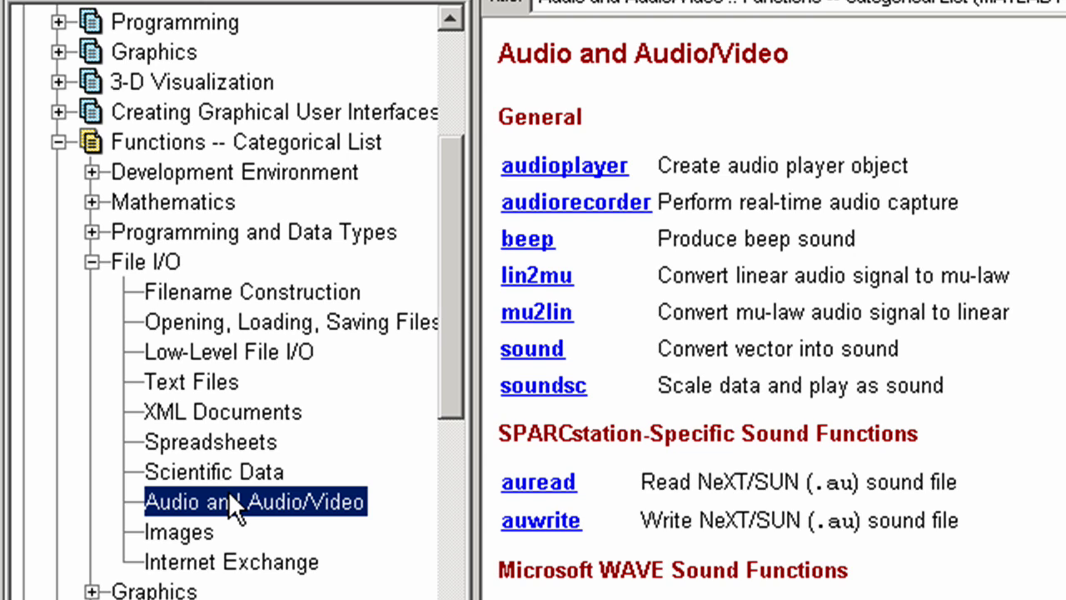
click(198, 531)
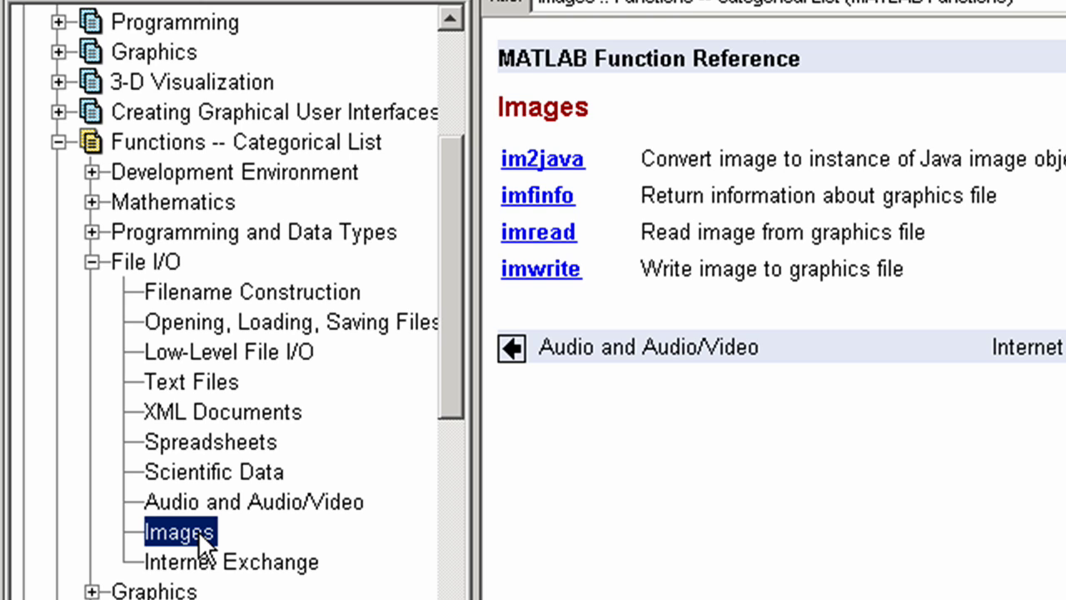
click(185, 351)
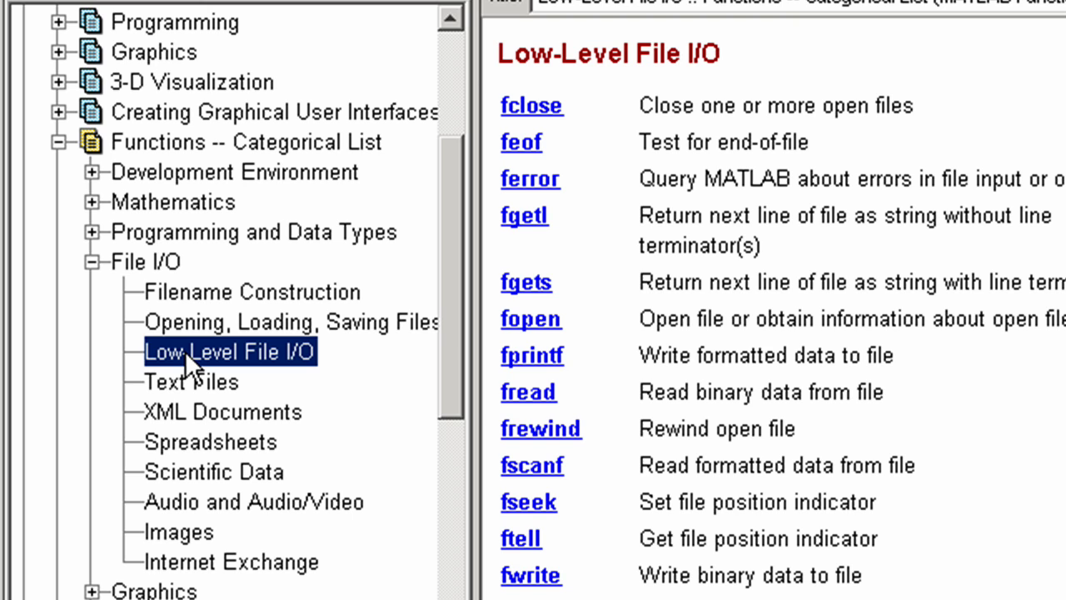
click(225, 565)
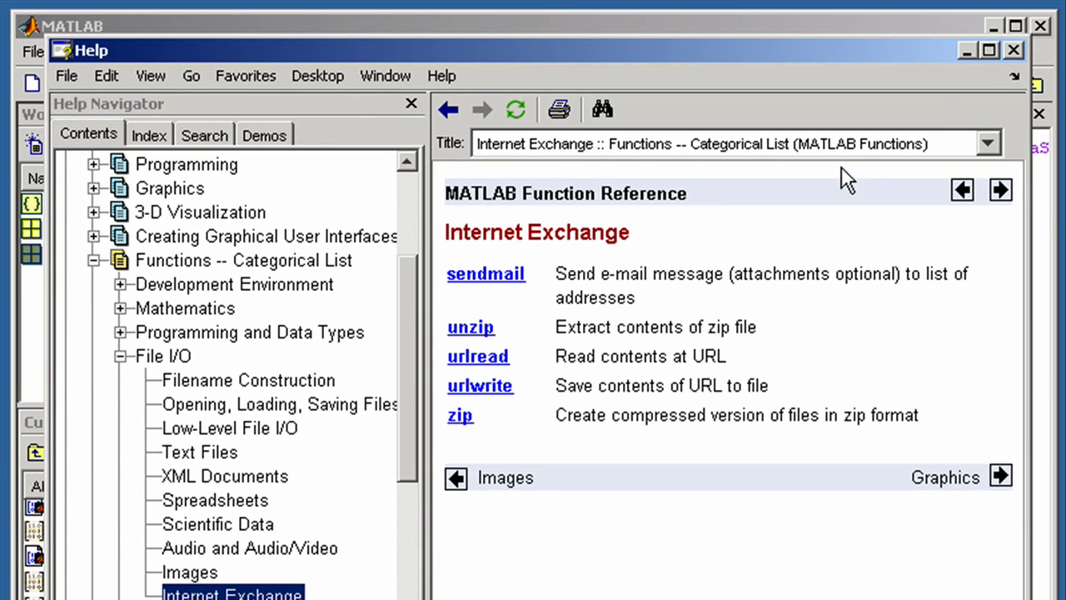
click(1014, 48)
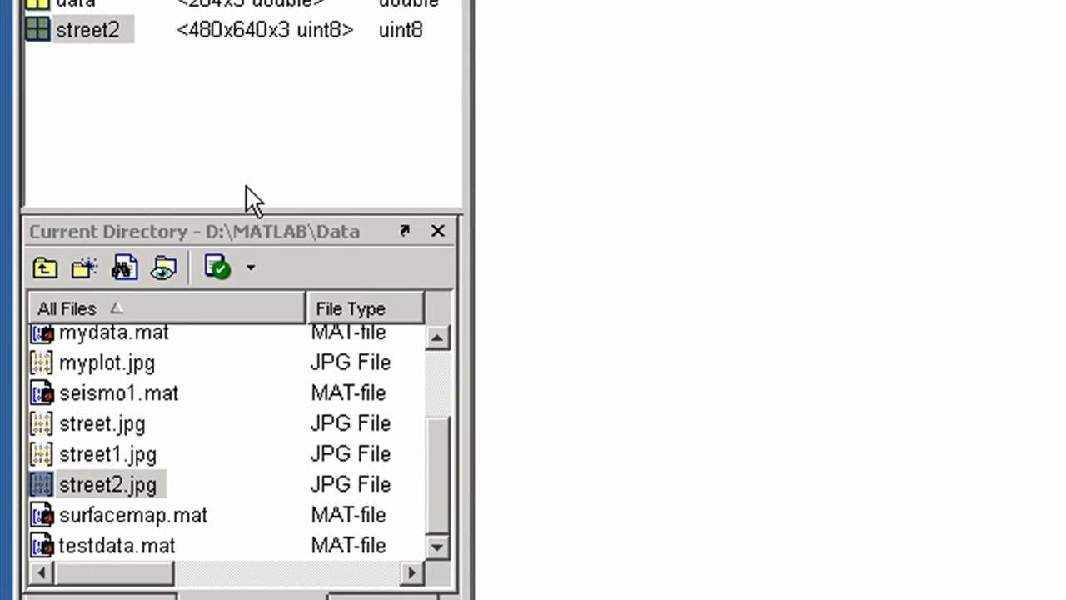
From D:\MATLAB, open Throttledata.txt and read_throttle_data.m in FileIOandExtInt, selecting the fopen line
click(48, 226)
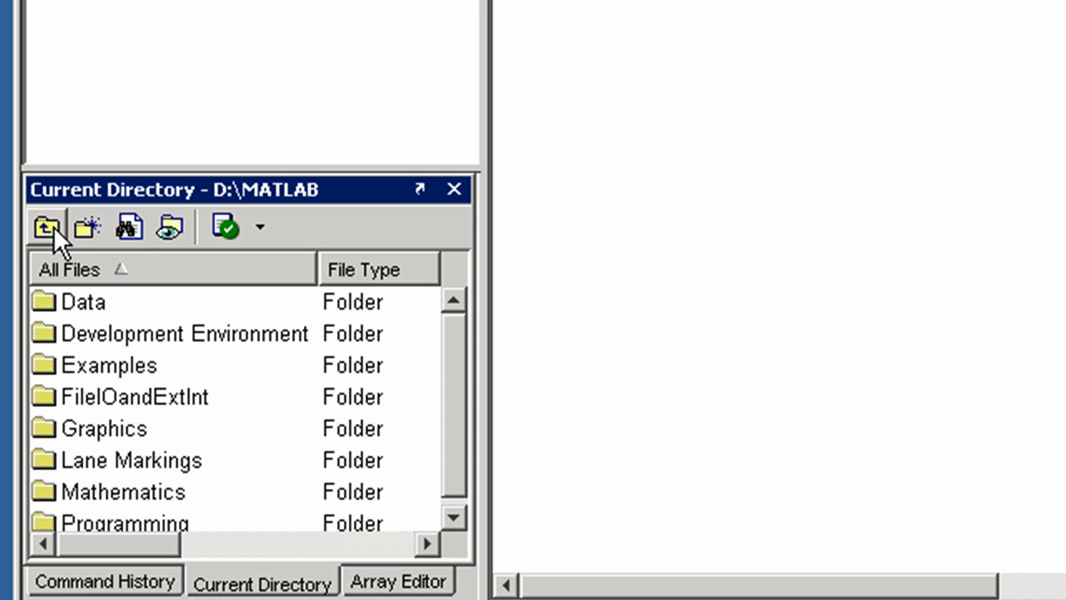
double_click(79, 398)
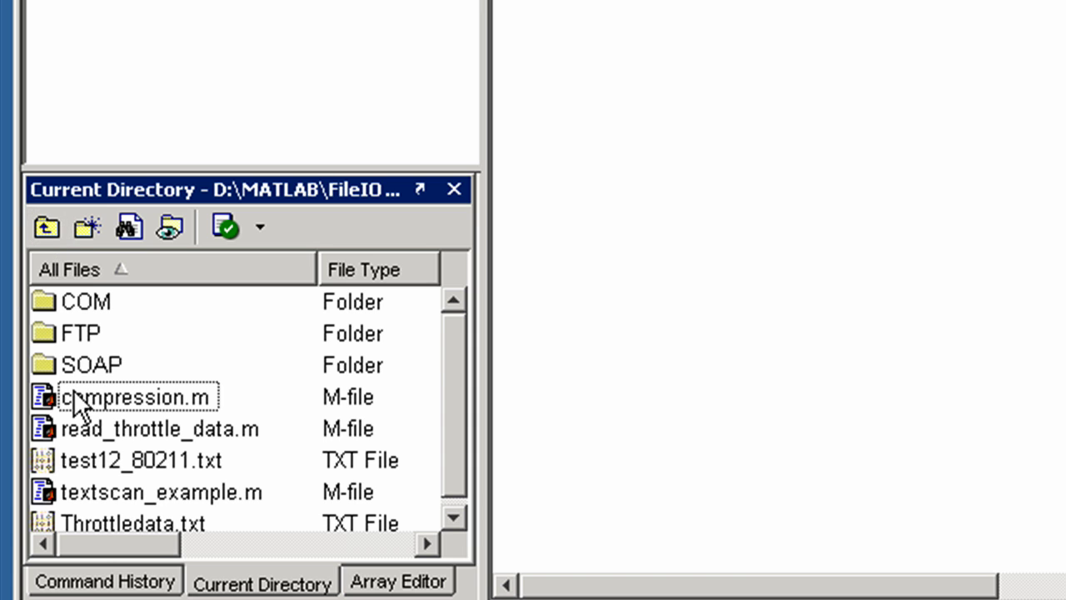
double_click(150, 517)
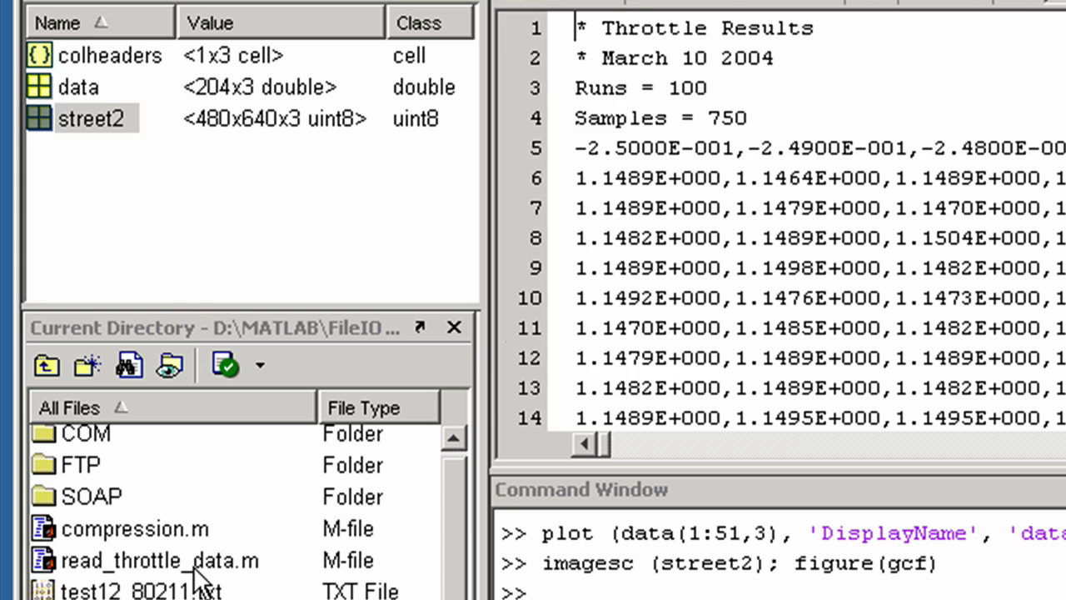
double_click(196, 563)
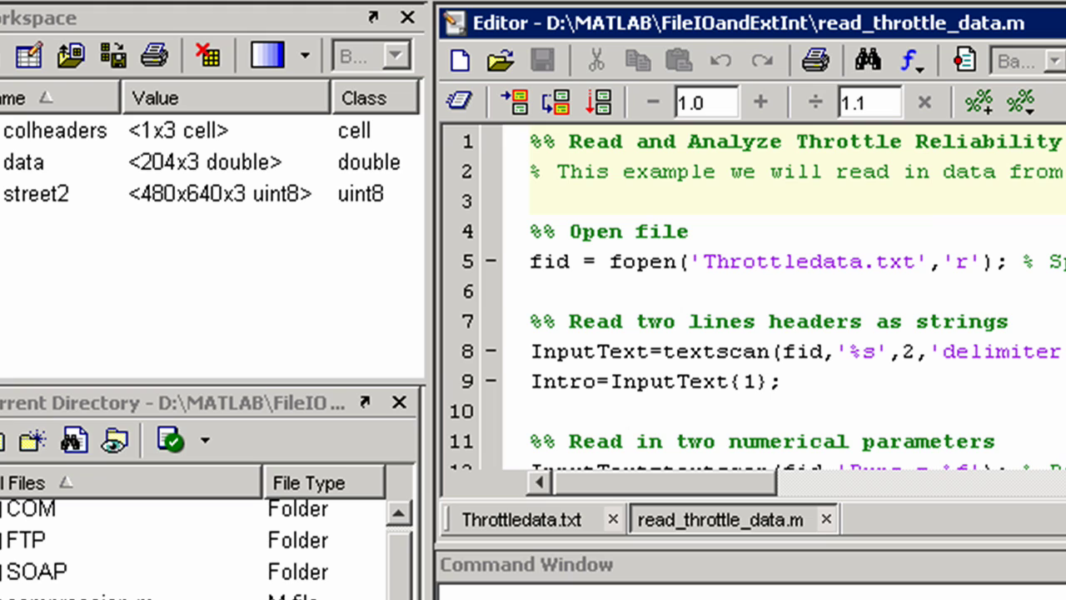
drag(530, 262, 1007, 262)
Run the script cells from opening the file through reading Time, then inspect Time
click(559, 285)
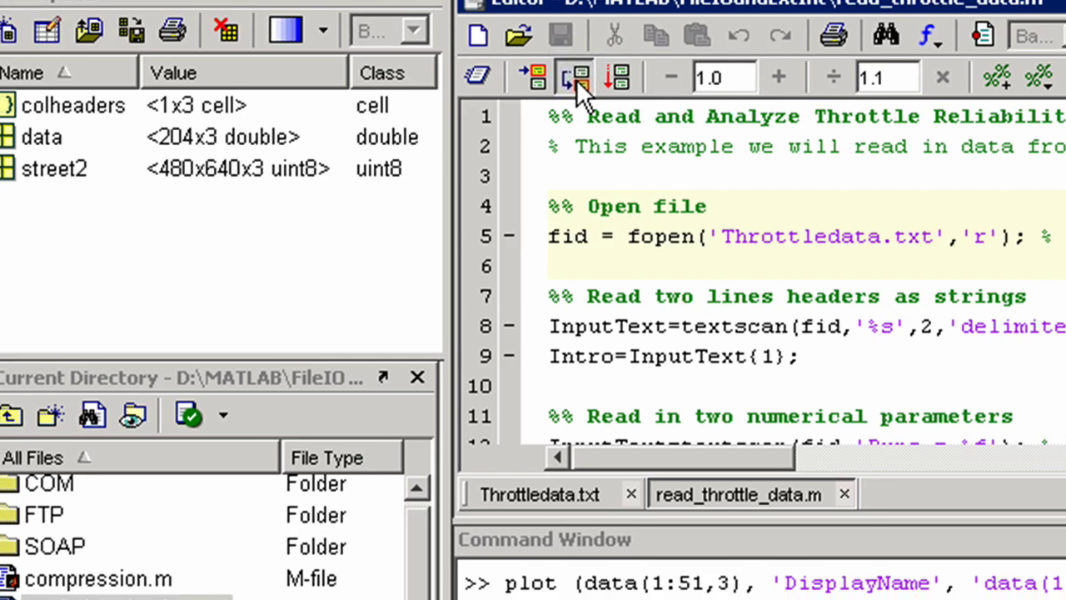
click(558, 104)
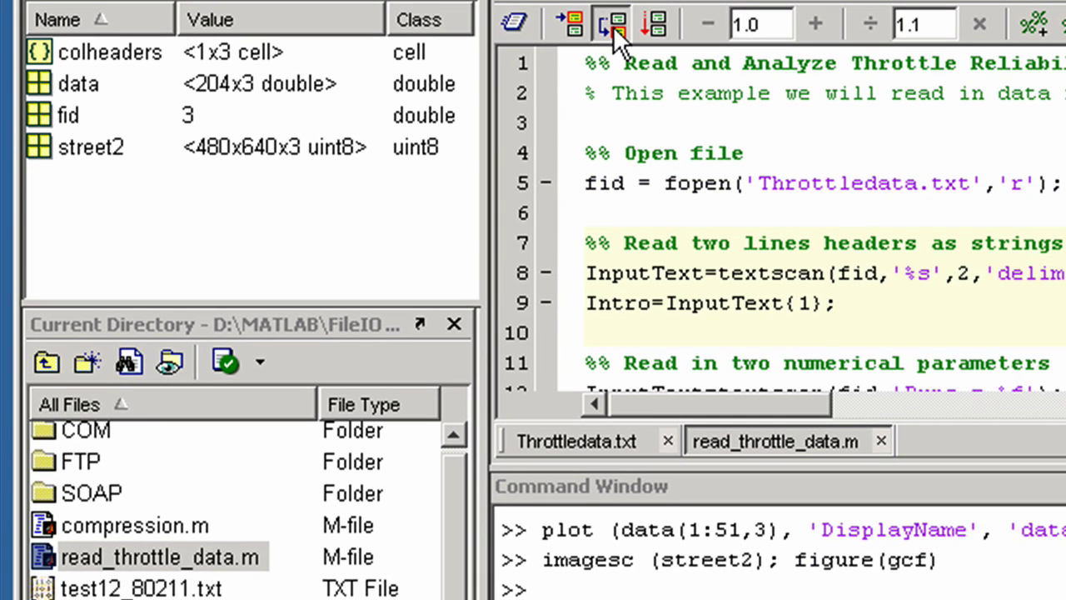
click(613, 26)
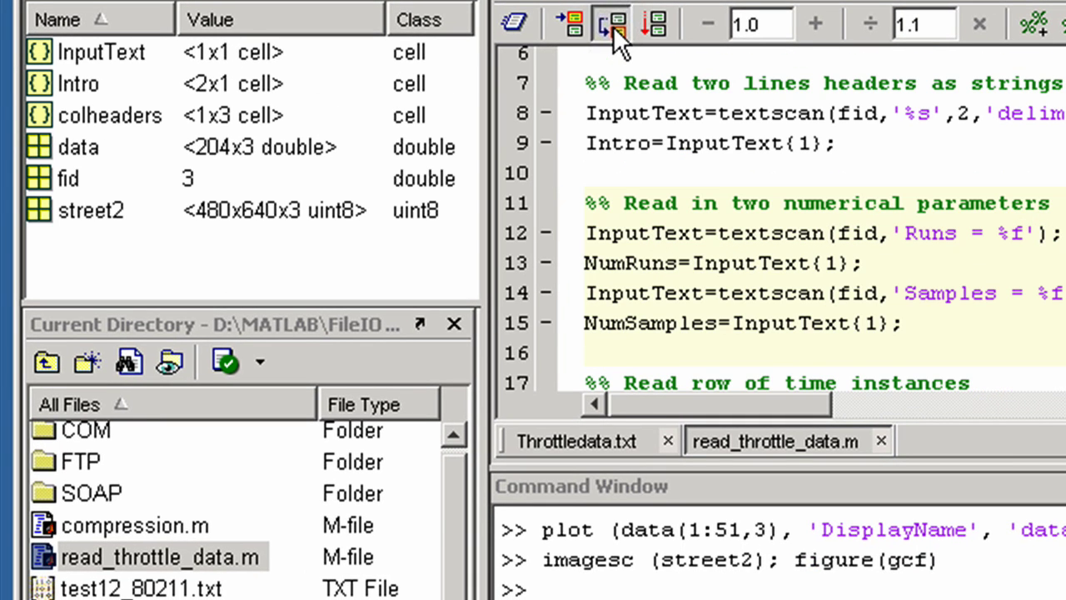
click(613, 26)
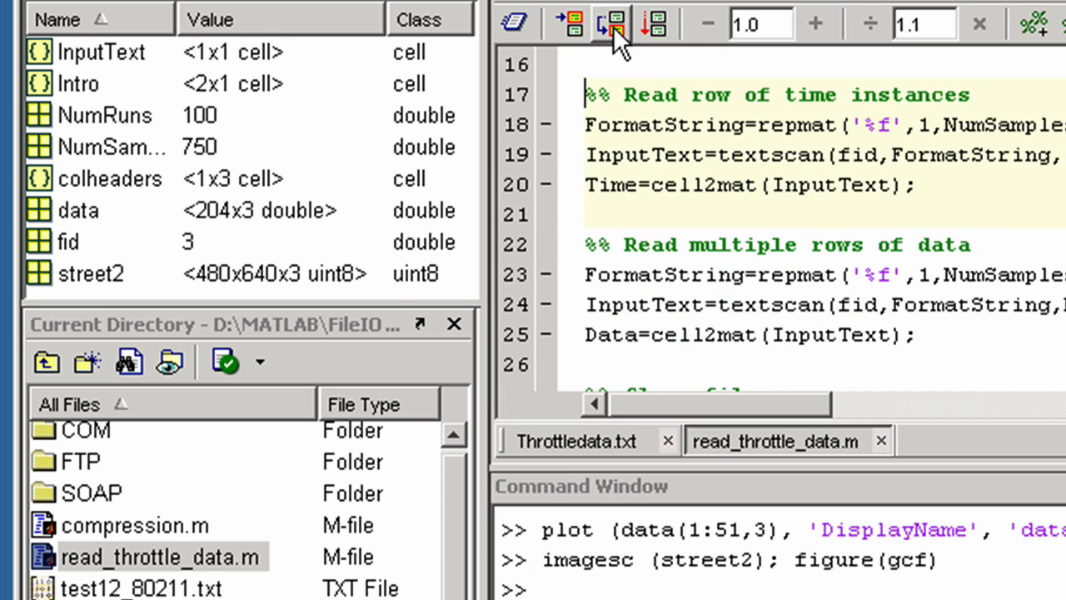
click(614, 26)
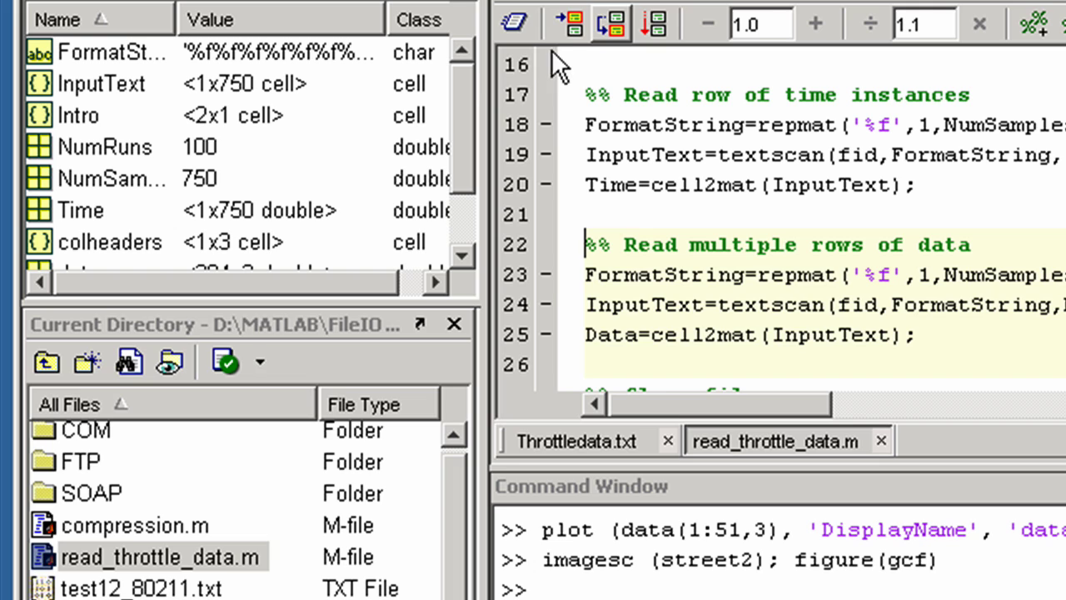
double_click(75, 210)
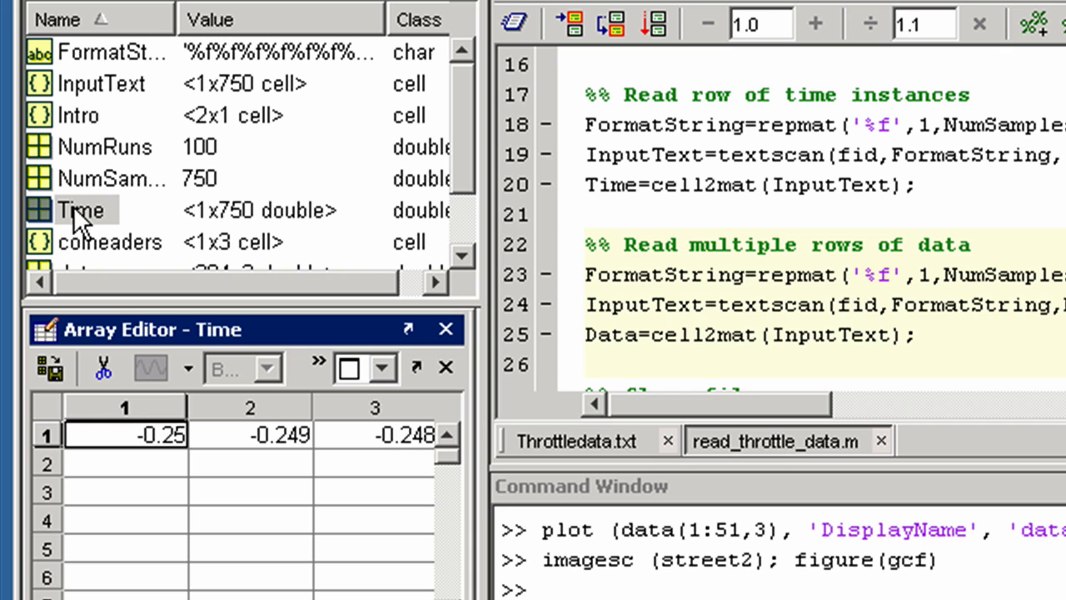
Inspect the 100x750 Data array and run the Close file cell
click(613, 29)
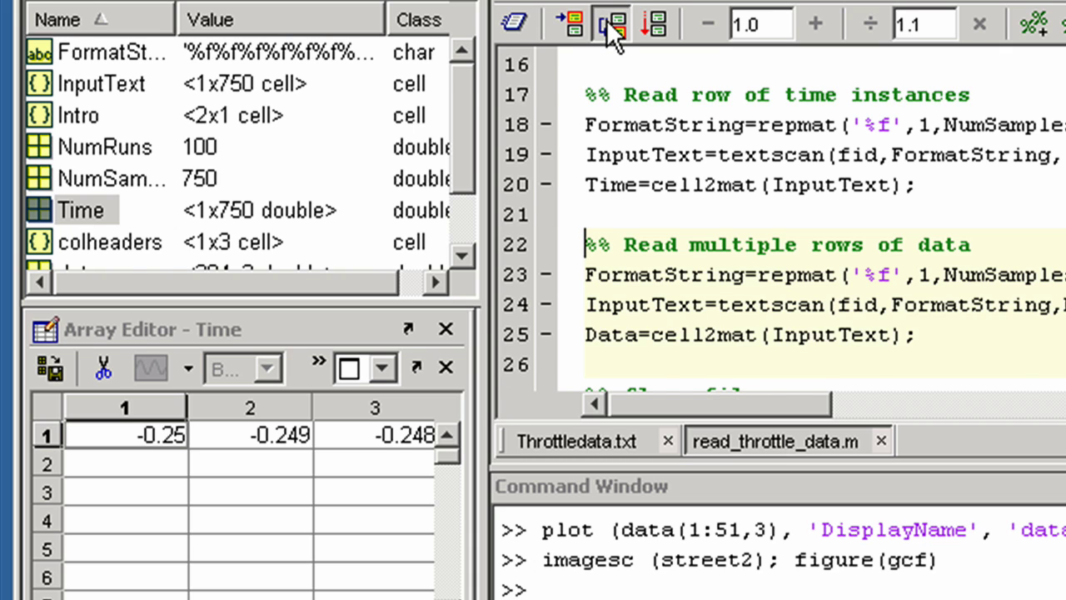
double_click(70, 57)
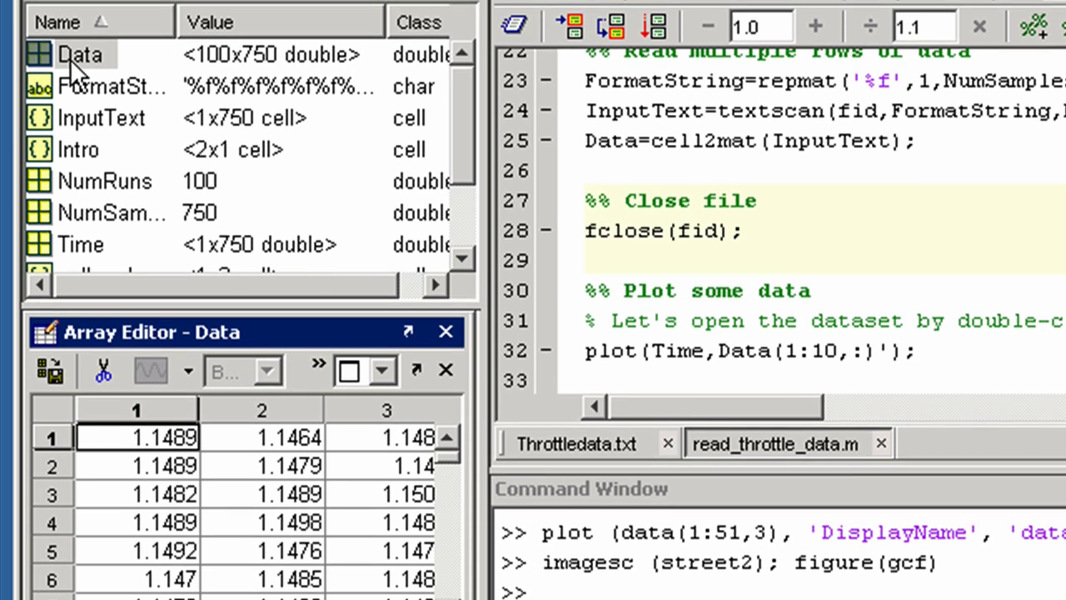
click(613, 29)
click(613, 32)
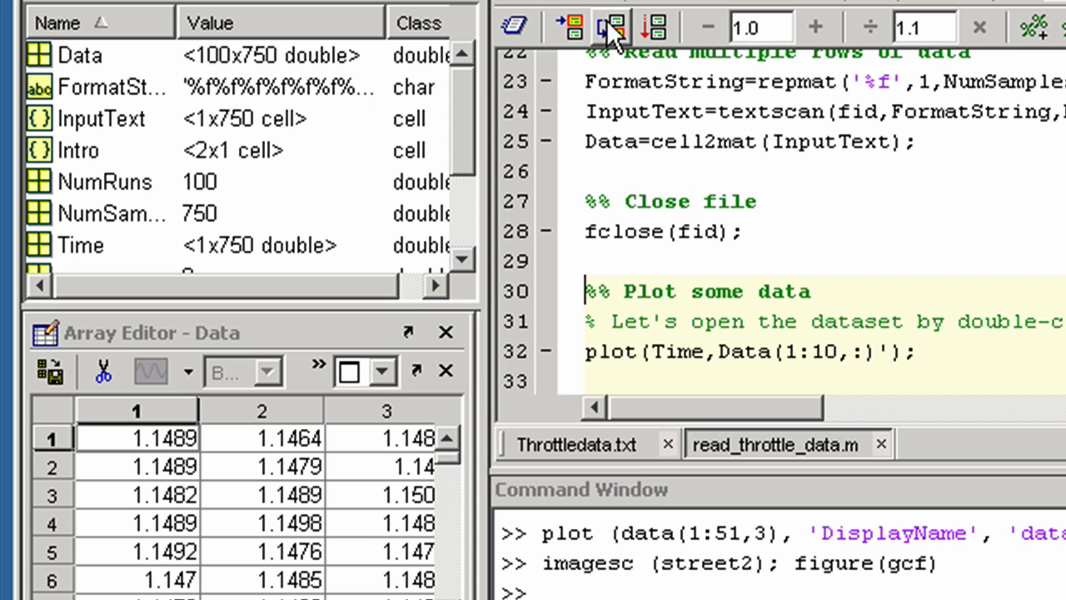
Run the Plot some data cell to graph the first ten throttle runs against Time
click(613, 29)
click(613, 29)
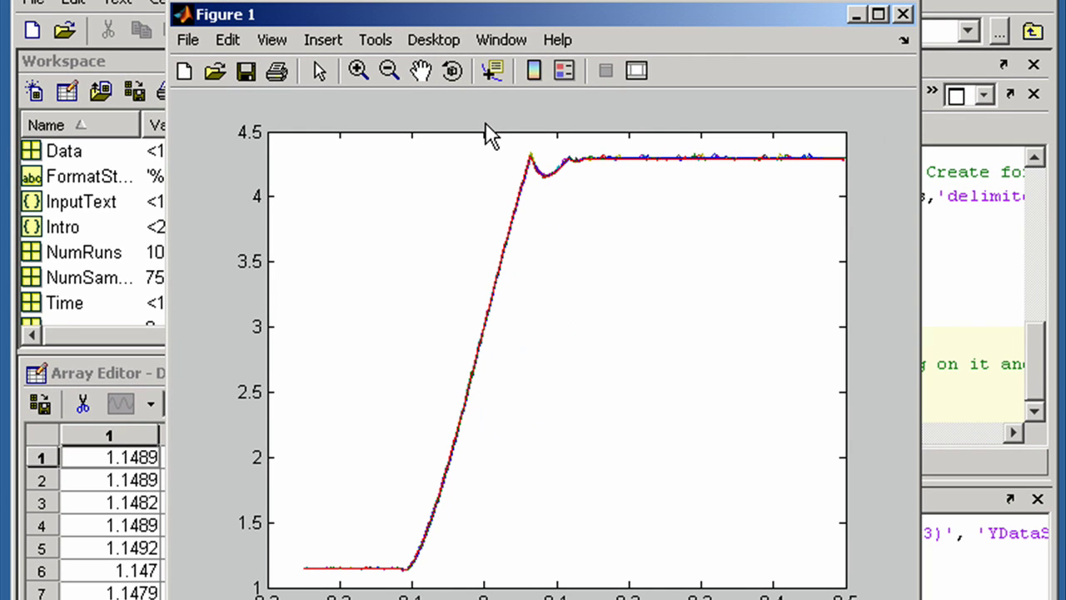